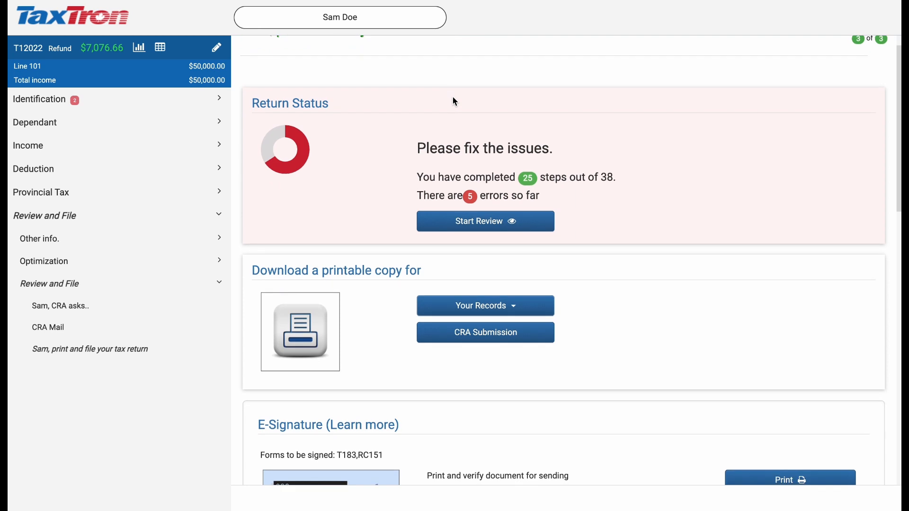
# - Examine the print-and-file page, from the return status through downloads, e-signature and electronic filing to the signature area
pyautogui.scroll(-2, 322, 116)
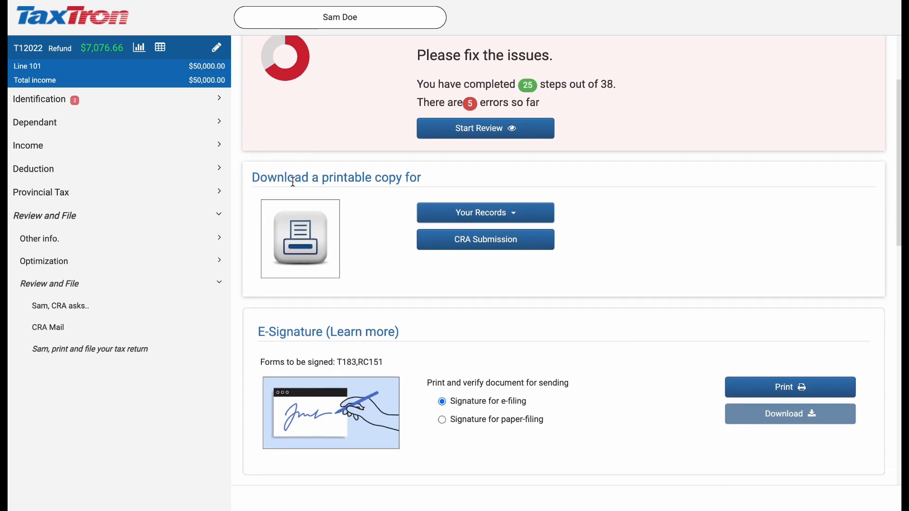
pyautogui.scroll(-3, 293, 189)
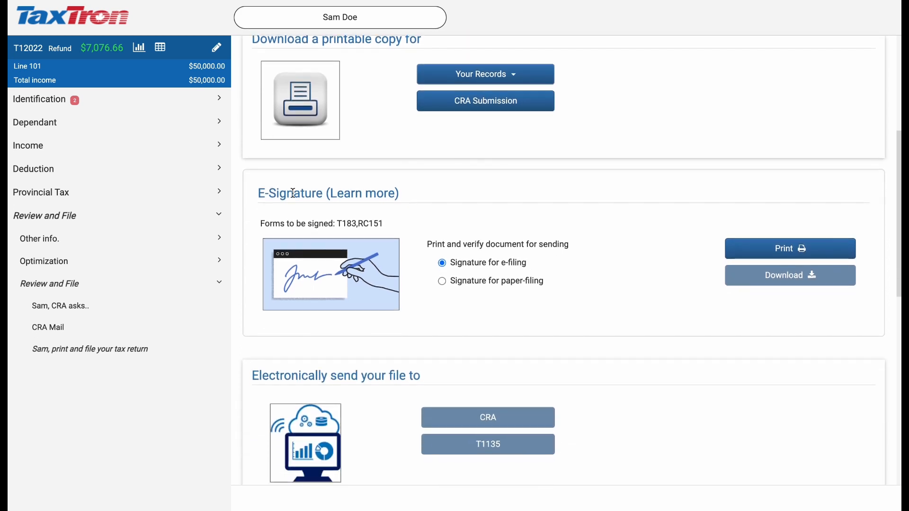
pyautogui.scroll(-3, 284, 195)
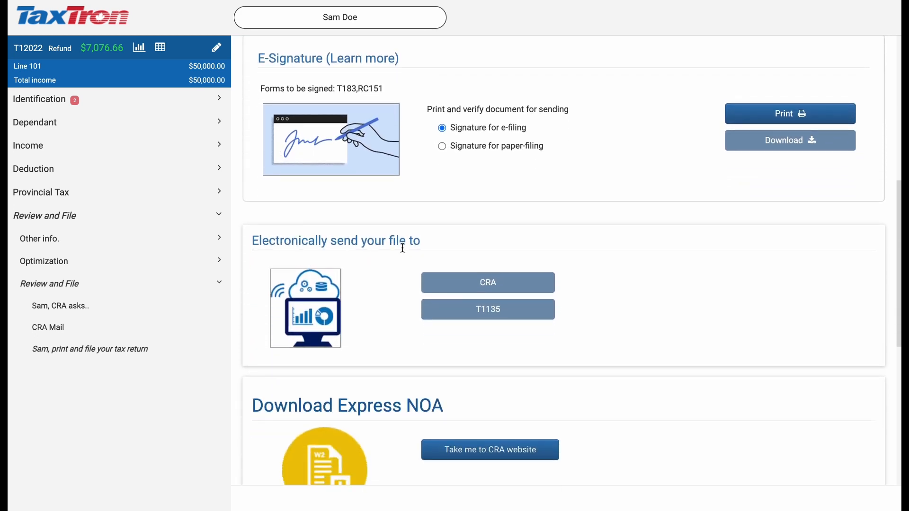
pyautogui.scroll(-3, 403, 248)
pyautogui.scroll(-2, 423, 261)
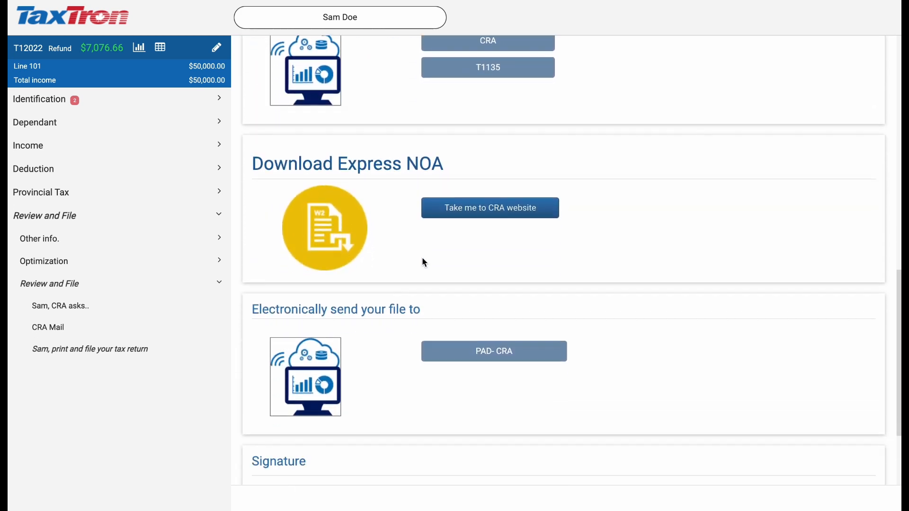
pyautogui.scroll(-2, 423, 258)
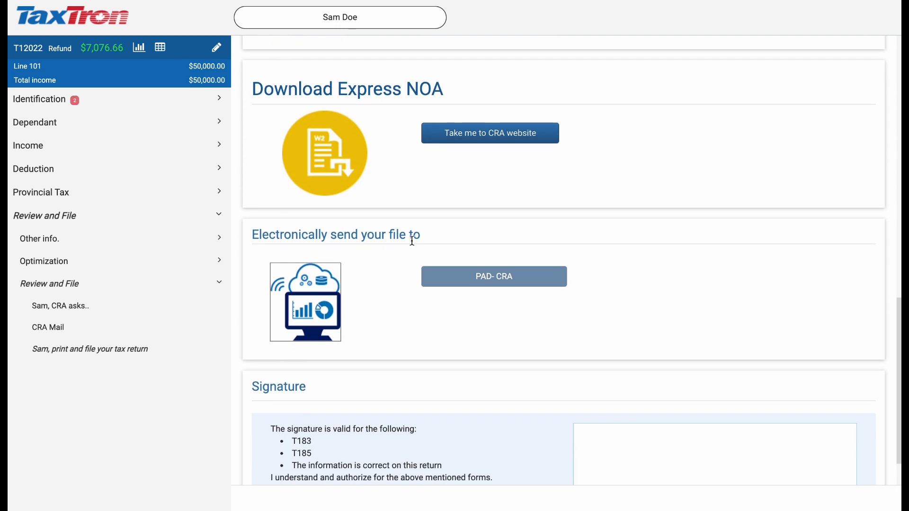
pyautogui.scroll(-1, 412, 246)
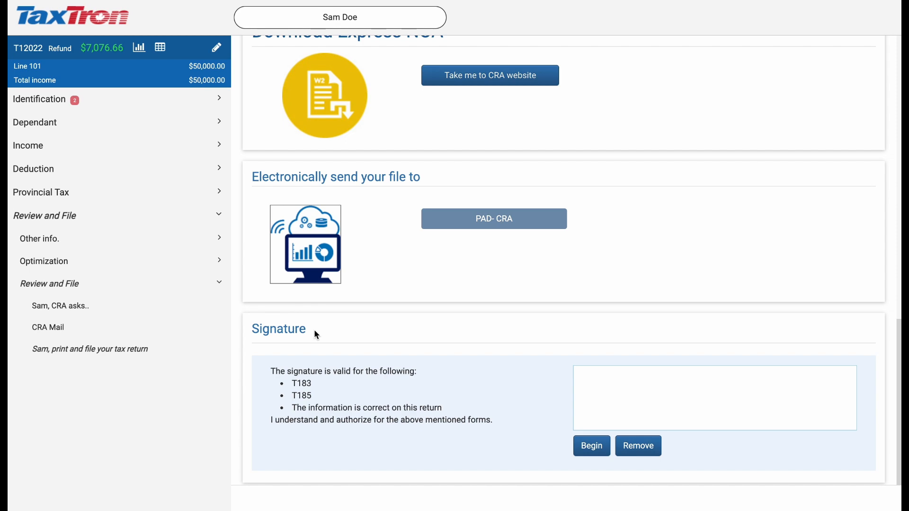
pyautogui.scroll(15, 314, 330)
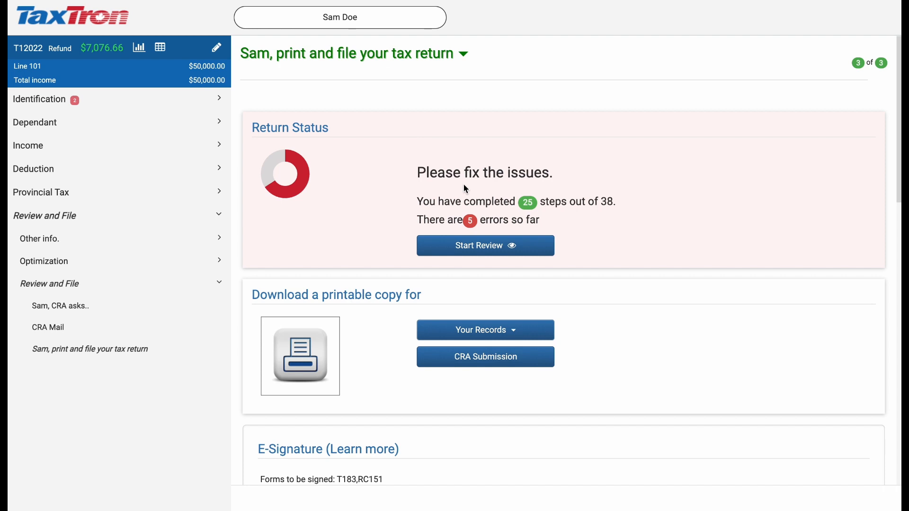
pyautogui.moveTo(417, 220); pyautogui.dragTo(514, 220)
pyautogui.click(348, 203)
pyautogui.scroll(-1, 313, 203)
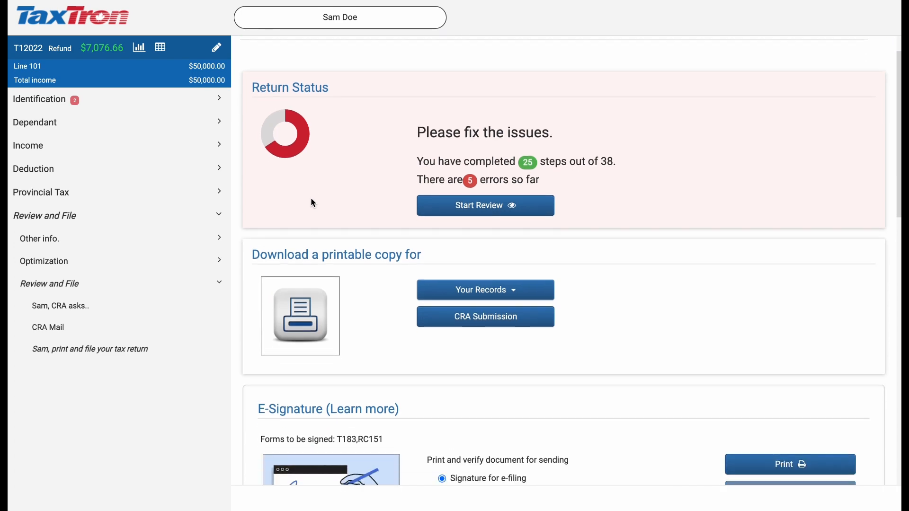
pyautogui.scroll(-10, 312, 202)
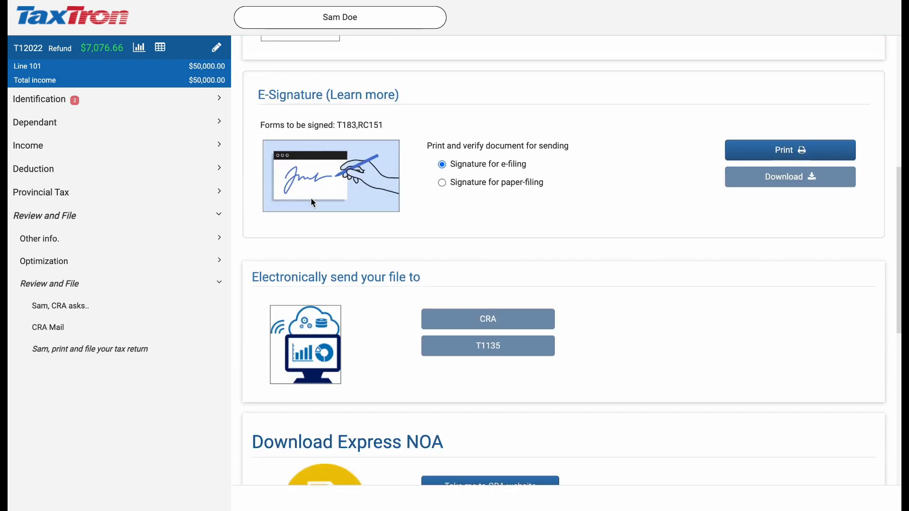
pyautogui.scroll(10, 312, 203)
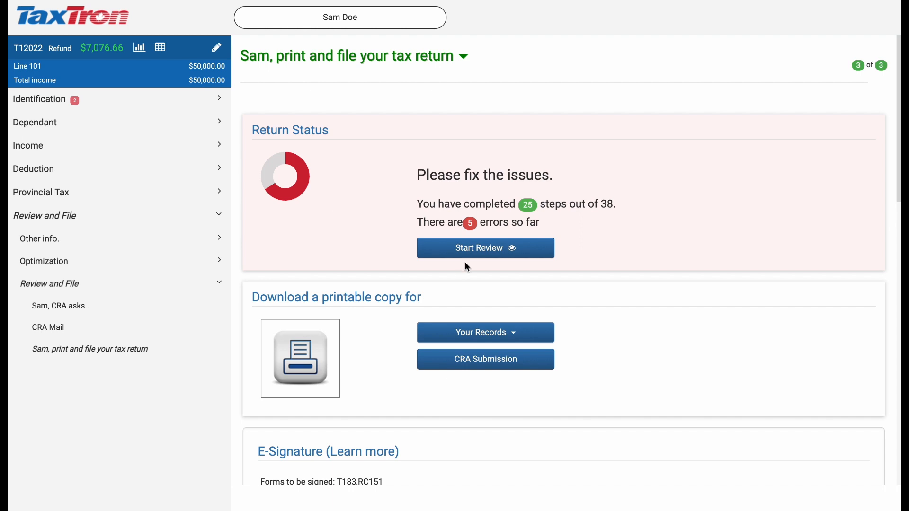
# - Start the return review and answer No to owning foreign property costing more than CAN $100,000
pyautogui.click(489, 259)
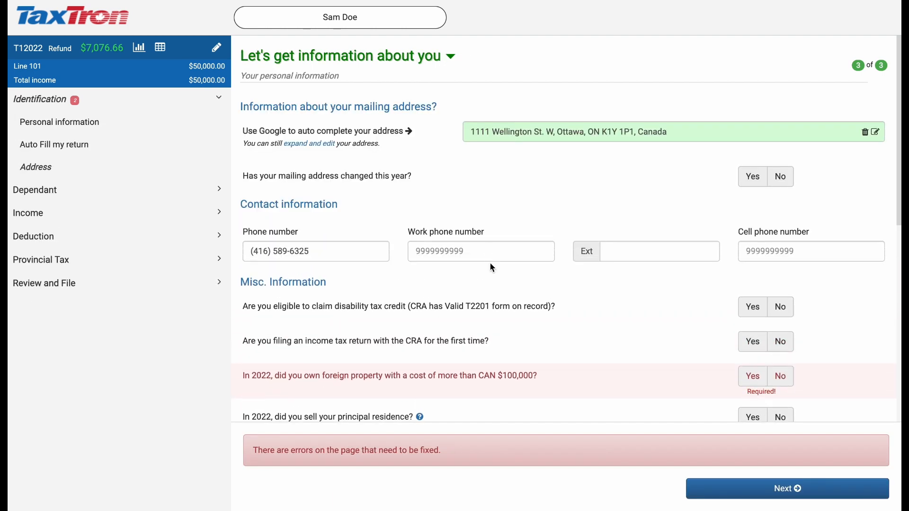
pyautogui.scroll(-2, 492, 267)
pyautogui.scroll(-1, 492, 267)
pyautogui.click(780, 272)
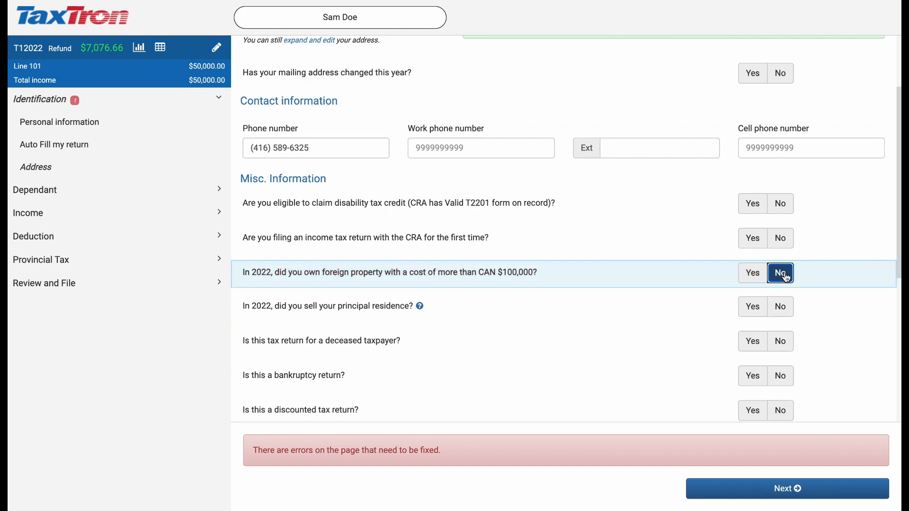
# - Answer No to sharing contact information with Ontario Health for the organ donor registry and continue to the next issue
pyautogui.scroll(-4, 724, 289)
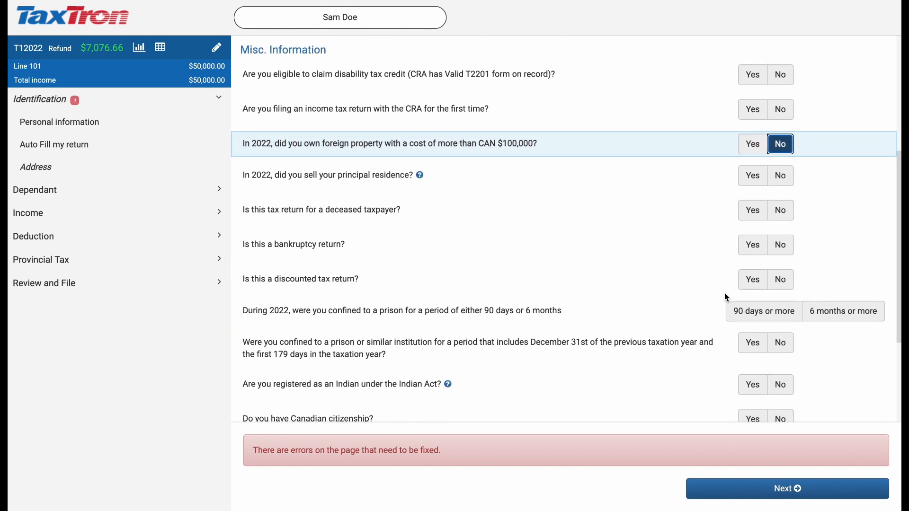
pyautogui.scroll(-2, 726, 295)
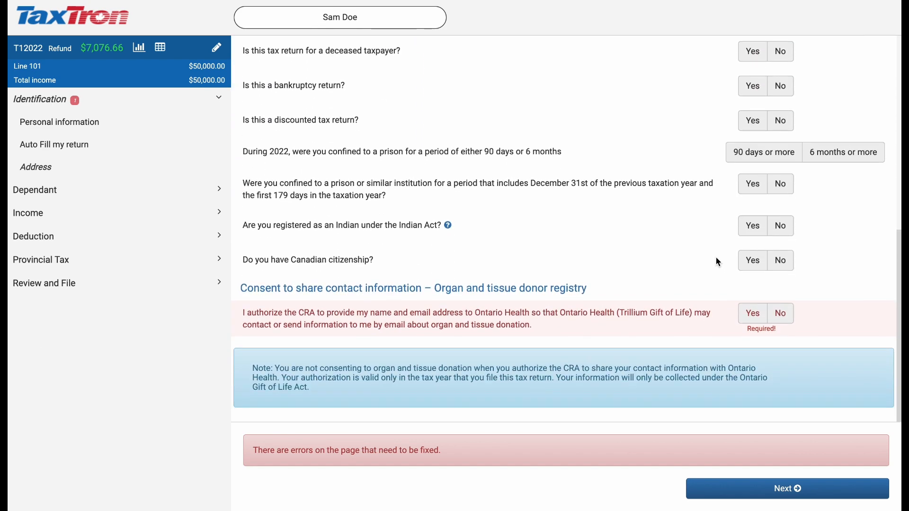
pyautogui.click(787, 321)
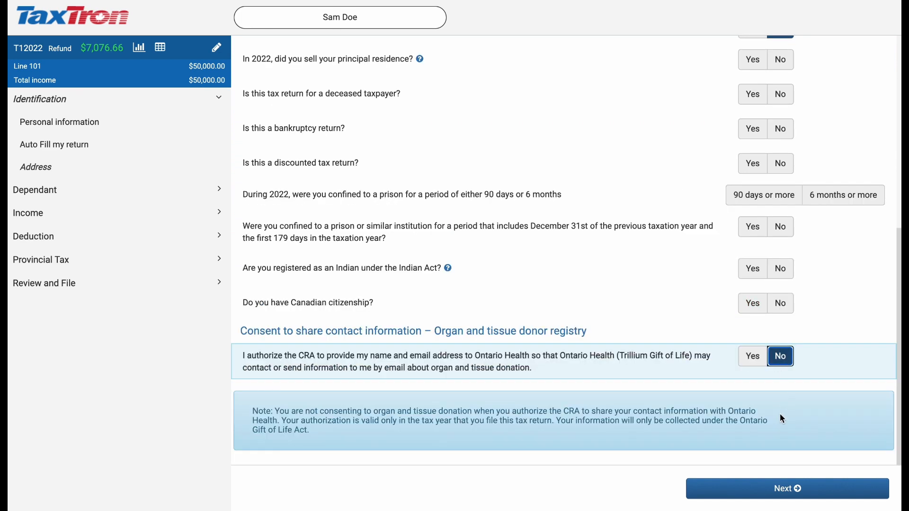
pyautogui.click(770, 492)
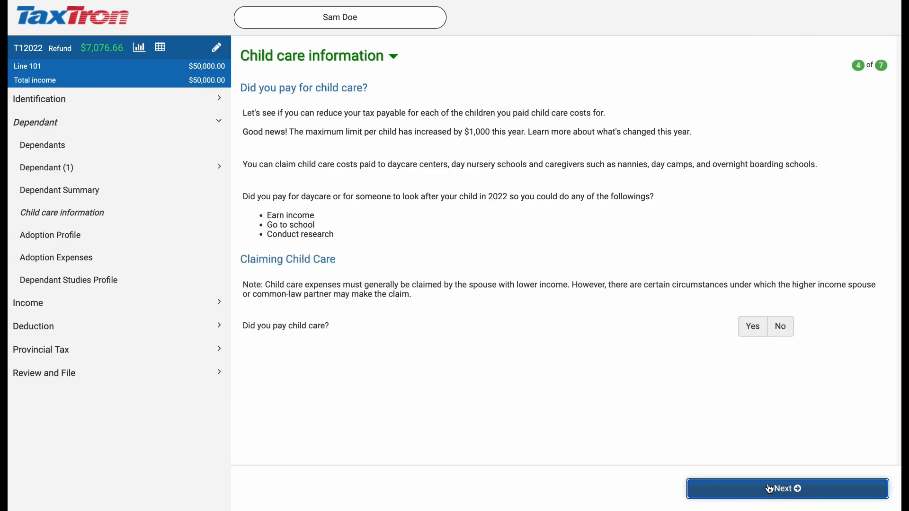
# - Answer No to having paid child care and No to having paid for the child's post-secondary studies
pyautogui.click(794, 334)
pyautogui.click(769, 491)
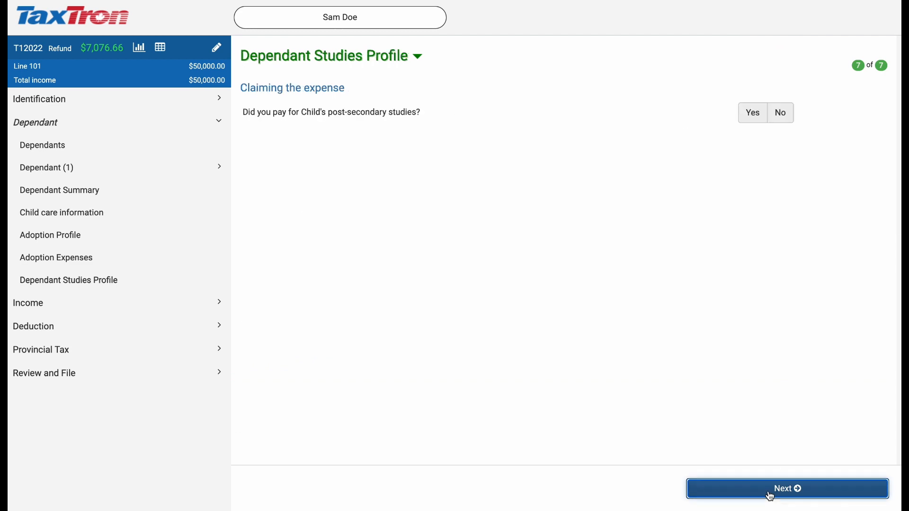
pyautogui.click(781, 112)
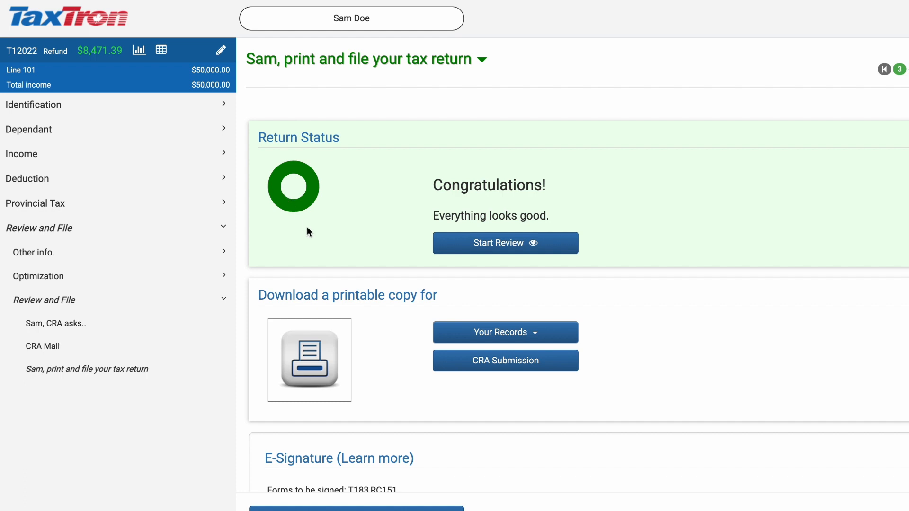
# - View the printable copy options offered for your own records, then close the list without choosing one
pyautogui.scroll(-2, 307, 227)
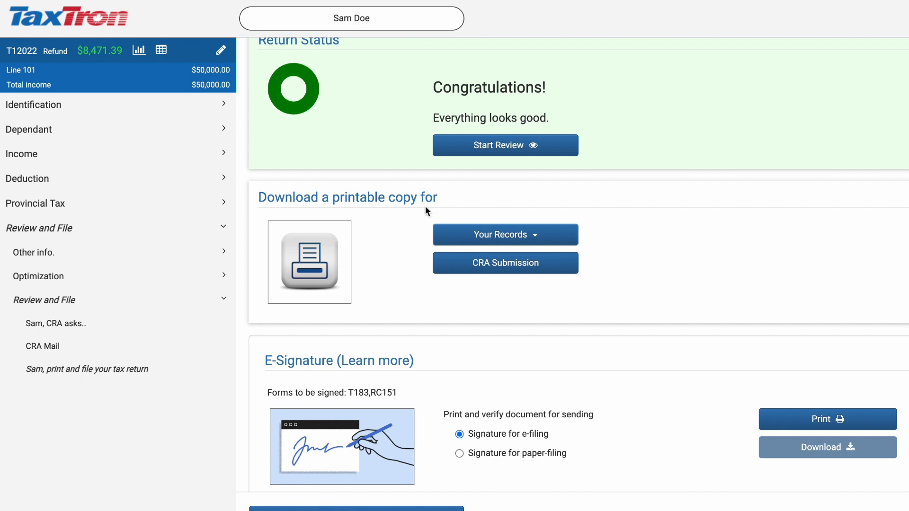
pyautogui.click(456, 232)
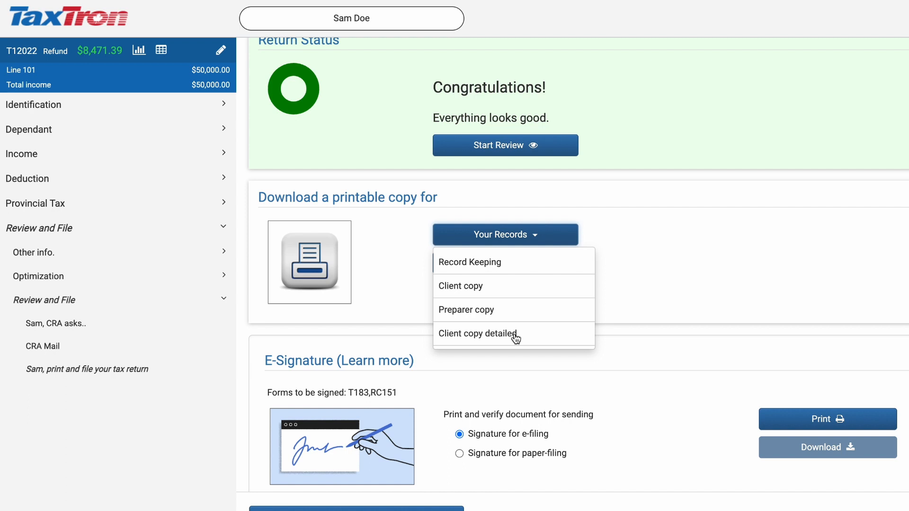
pyautogui.click(630, 276)
# - Print the T183 and RC151 e-signature forms with the signature for e-filing option
pyautogui.scroll(-2, 620, 275)
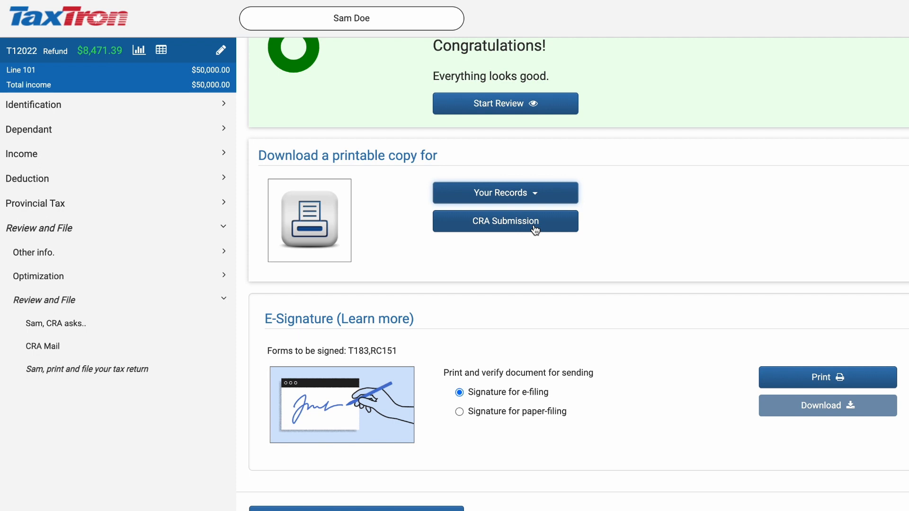
pyautogui.scroll(-3, 535, 229)
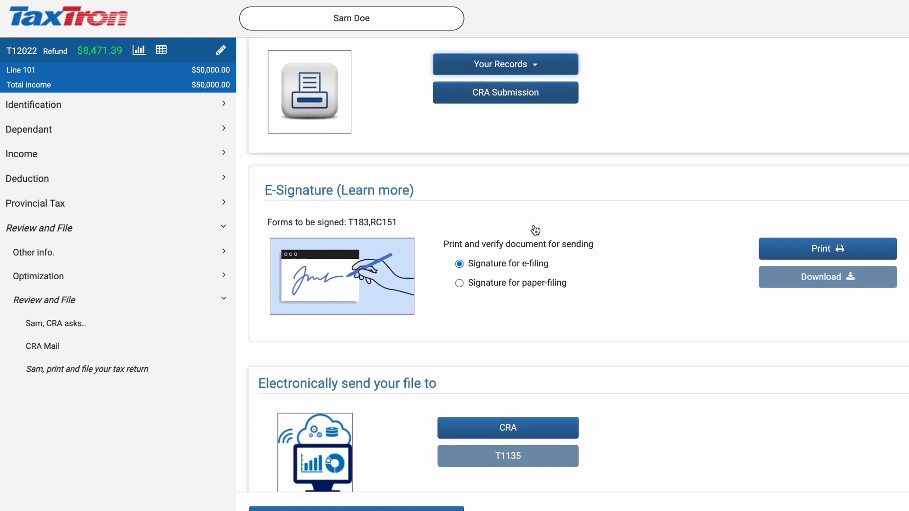
pyautogui.scroll(-2, 534, 227)
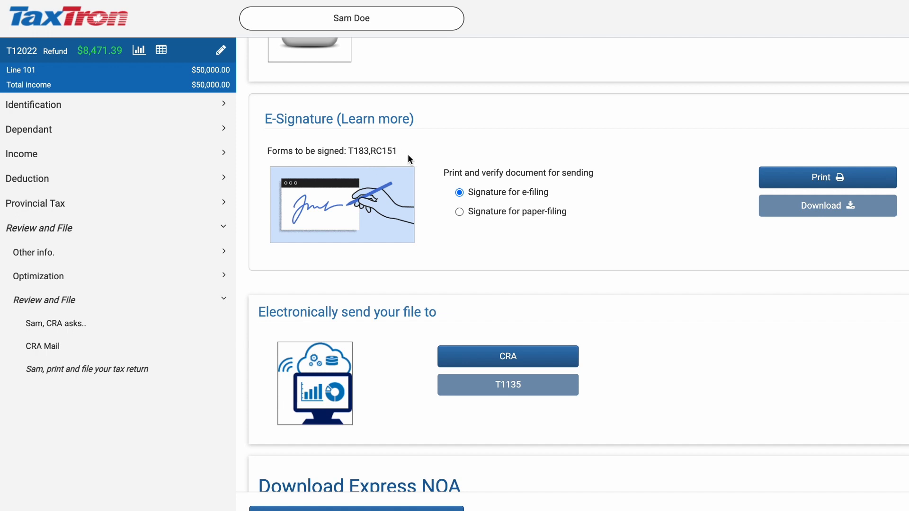
pyautogui.click(771, 176)
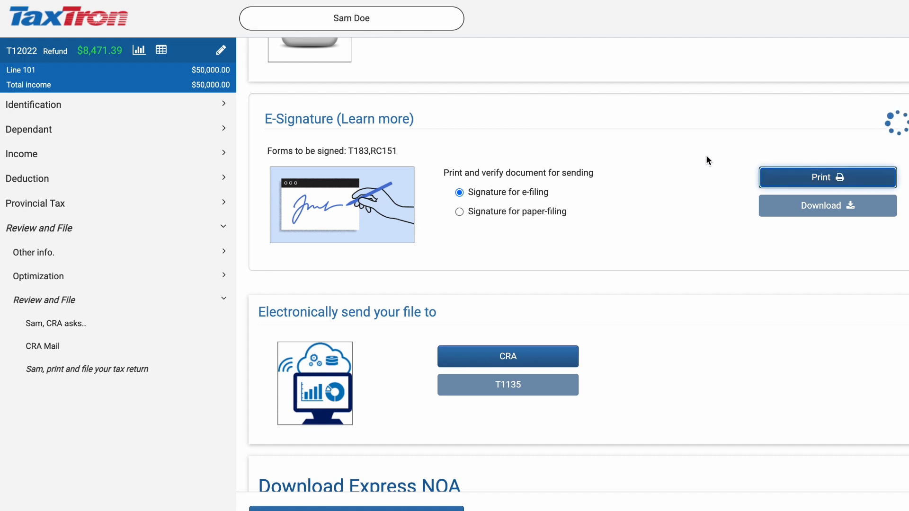
# - Try to reach the CRA website for the Express NOA, answering No to having a CRA confirmation number
pyautogui.scroll(-1, 694, 157)
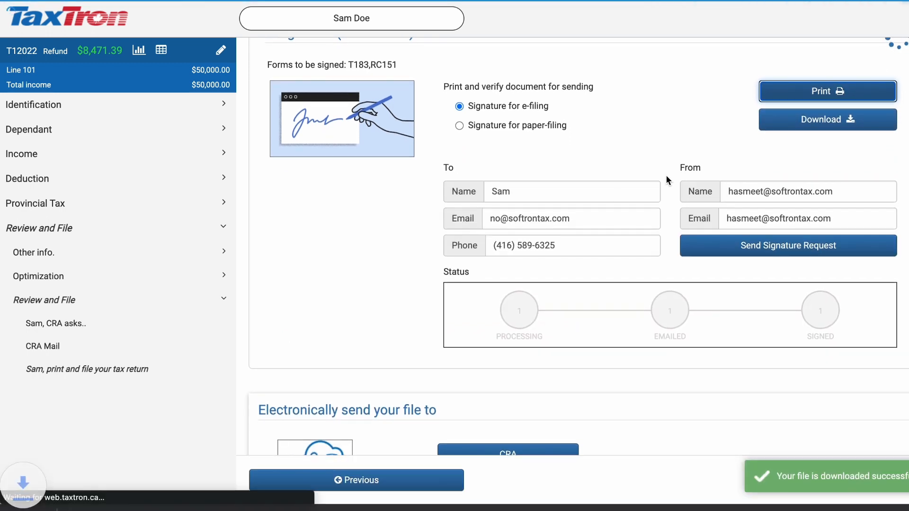
pyautogui.scroll(-3, 647, 293)
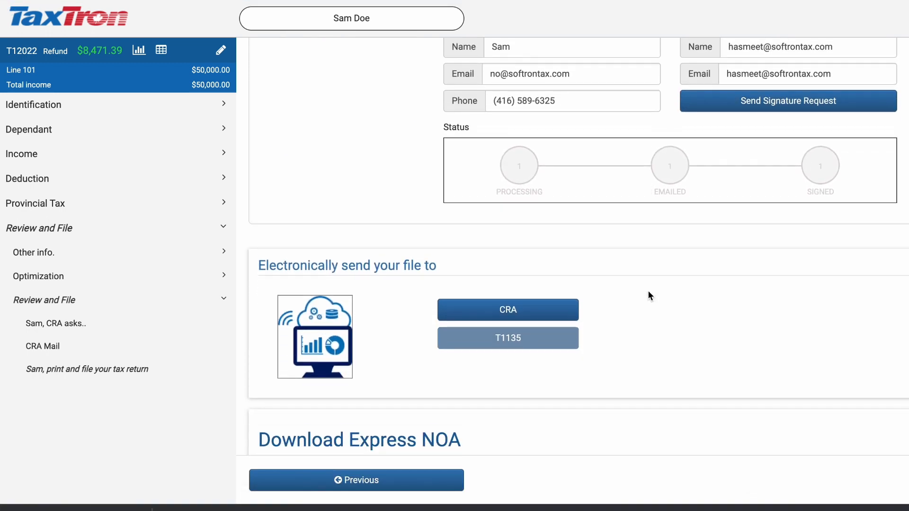
pyautogui.scroll(-1, 411, 283)
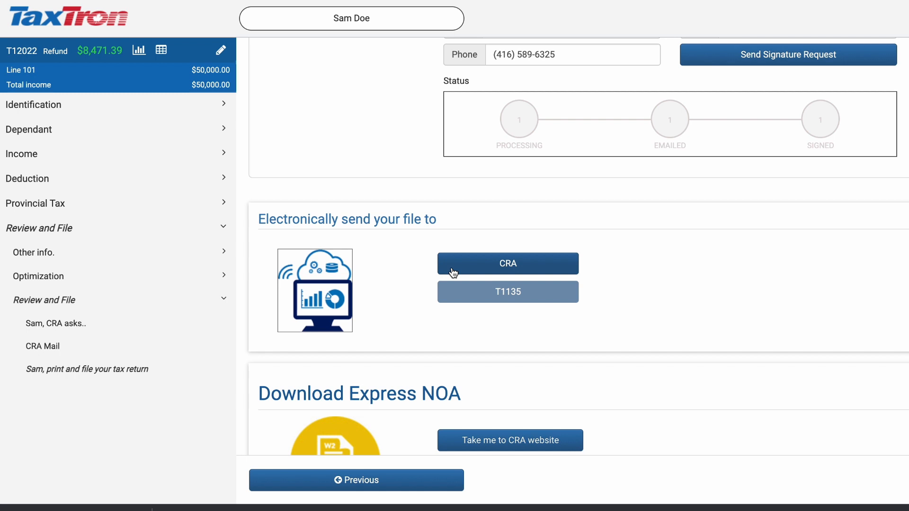
pyautogui.scroll(-1, 453, 272)
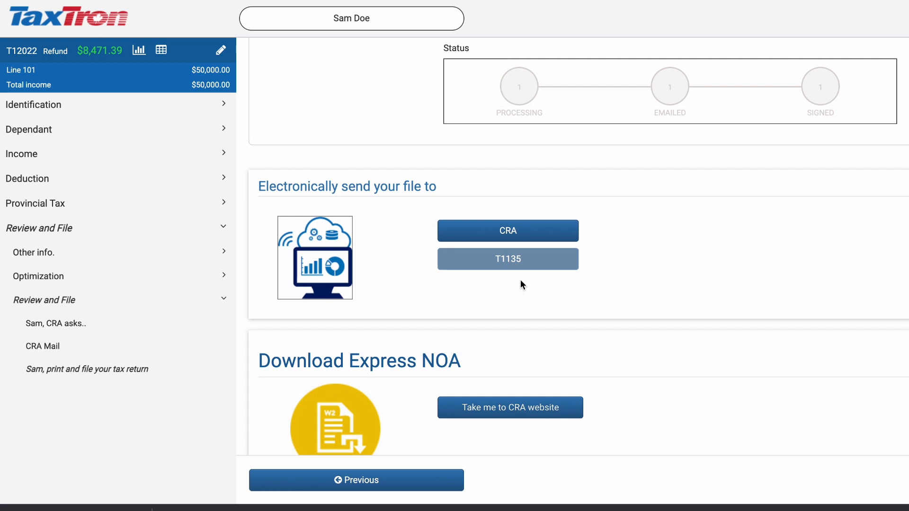
pyautogui.scroll(-3, 522, 284)
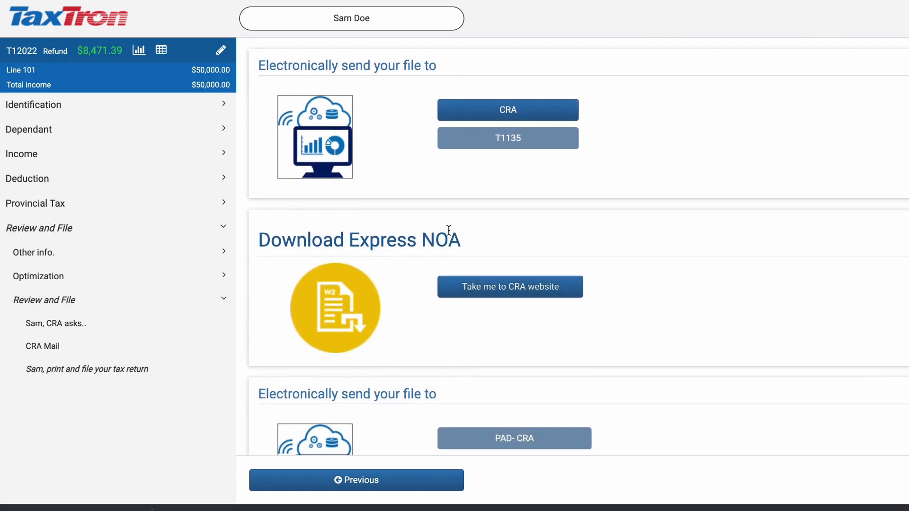
pyautogui.click(460, 288)
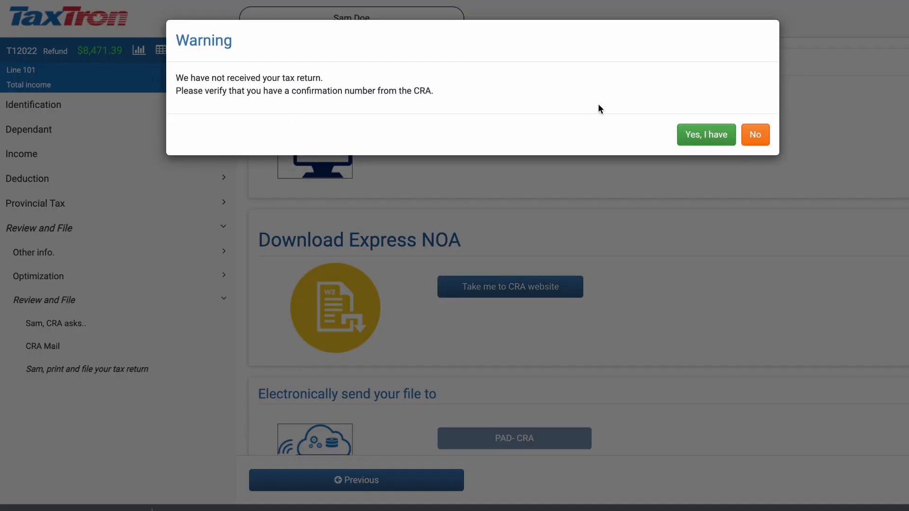
pyautogui.click(766, 146)
# - Try to begin capturing a signature in the Signature section and dismiss the resulting alert
pyautogui.scroll(-2, 791, 232)
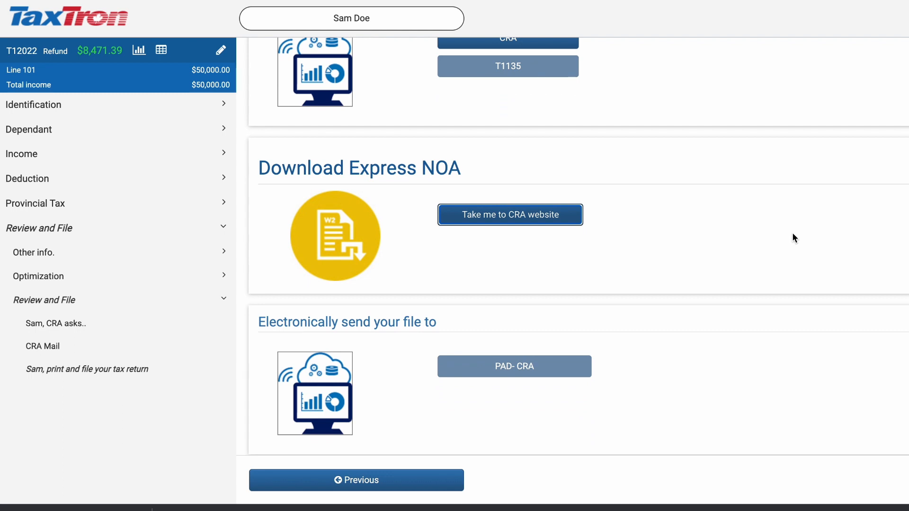
pyautogui.scroll(-2, 795, 238)
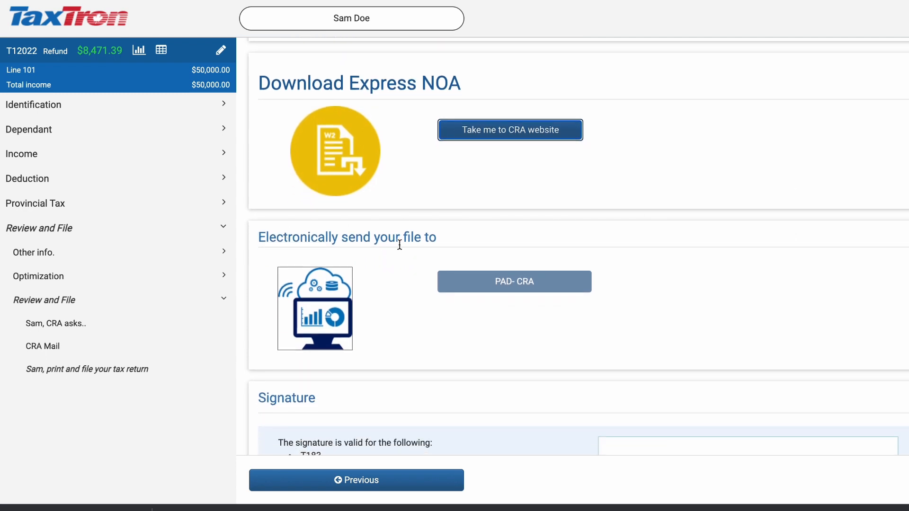
pyautogui.scroll(-1, 451, 284)
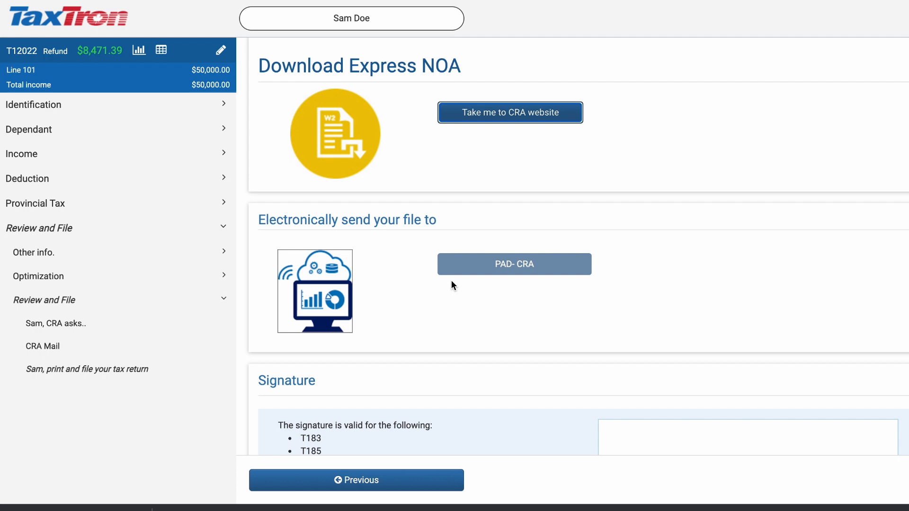
pyautogui.scroll(-2, 451, 284)
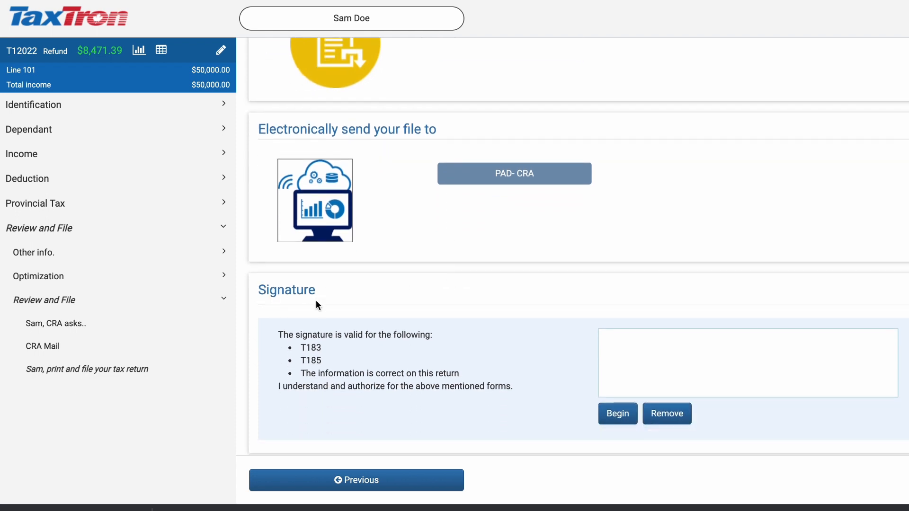
pyautogui.click(608, 415)
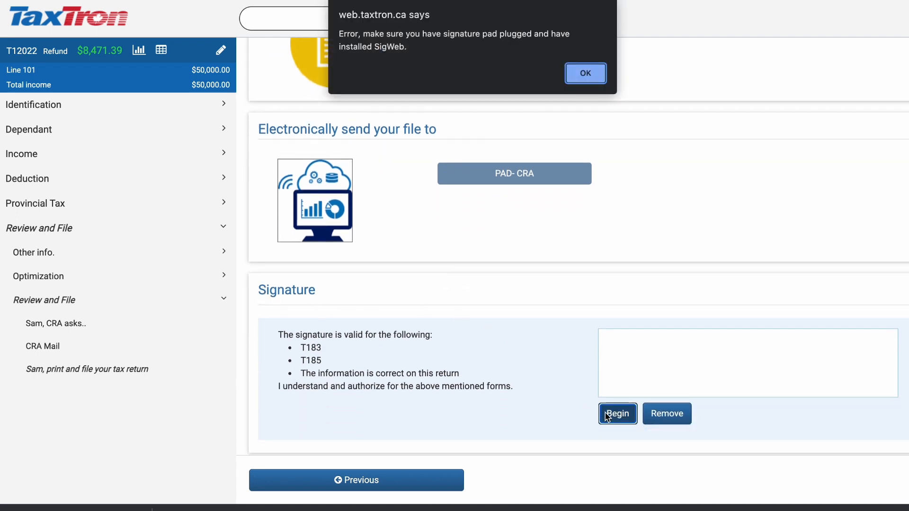
pyautogui.click(585, 74)
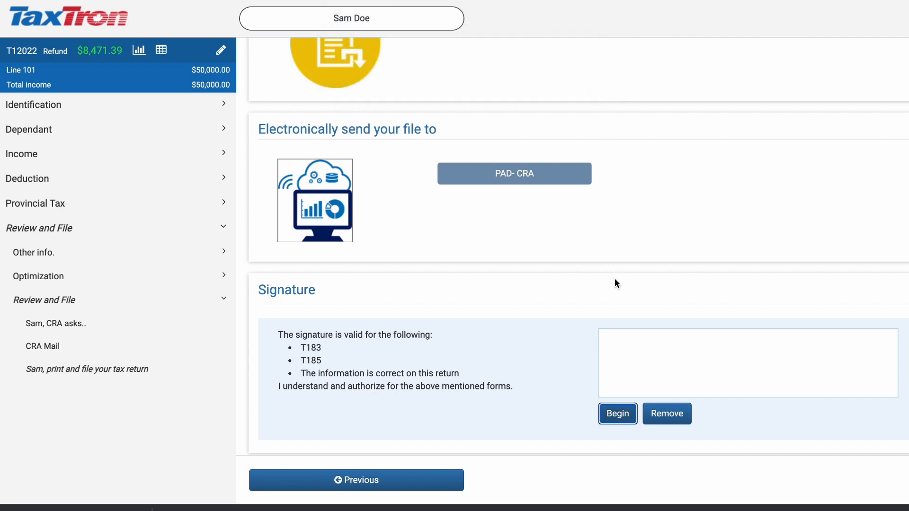